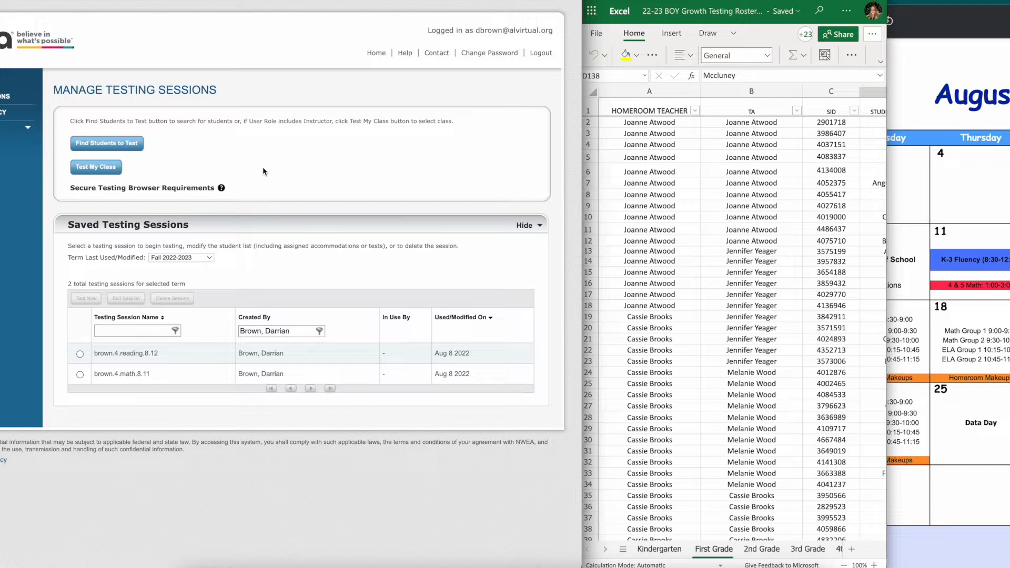
Open the Find Students to Test page to set up a new testing session
click(107, 150)
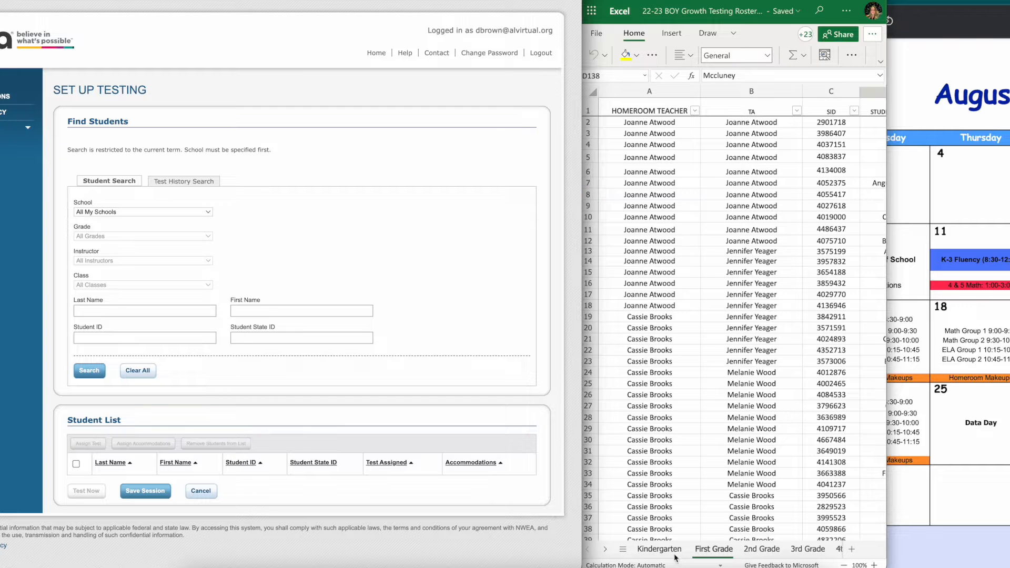
Browse the Kindergarten and First Grade roster sheets to locate the TA group's students
click(659, 550)
click(657, 552)
scroll(701, 379, up, 15)
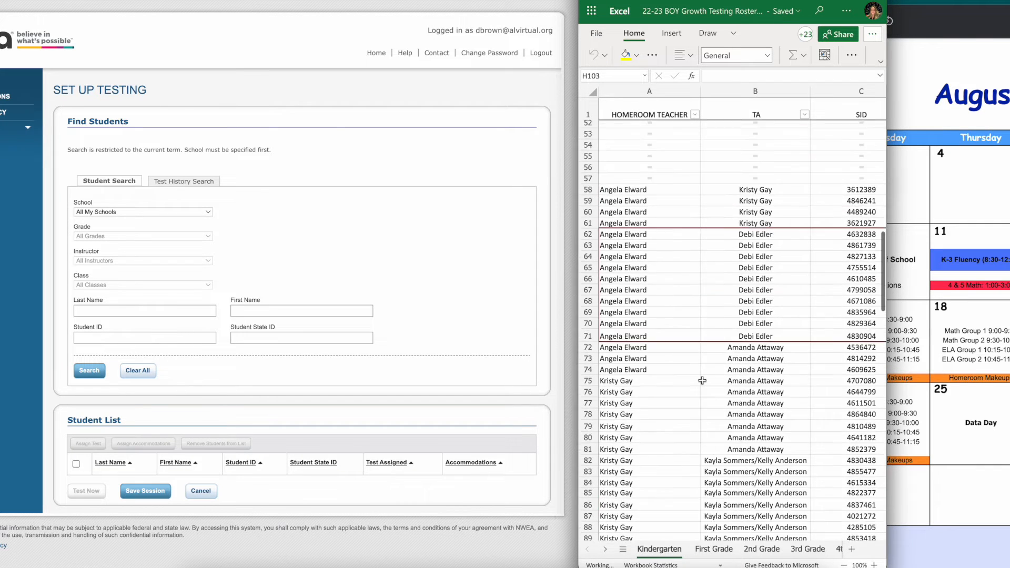
scroll(738, 366, up, 9)
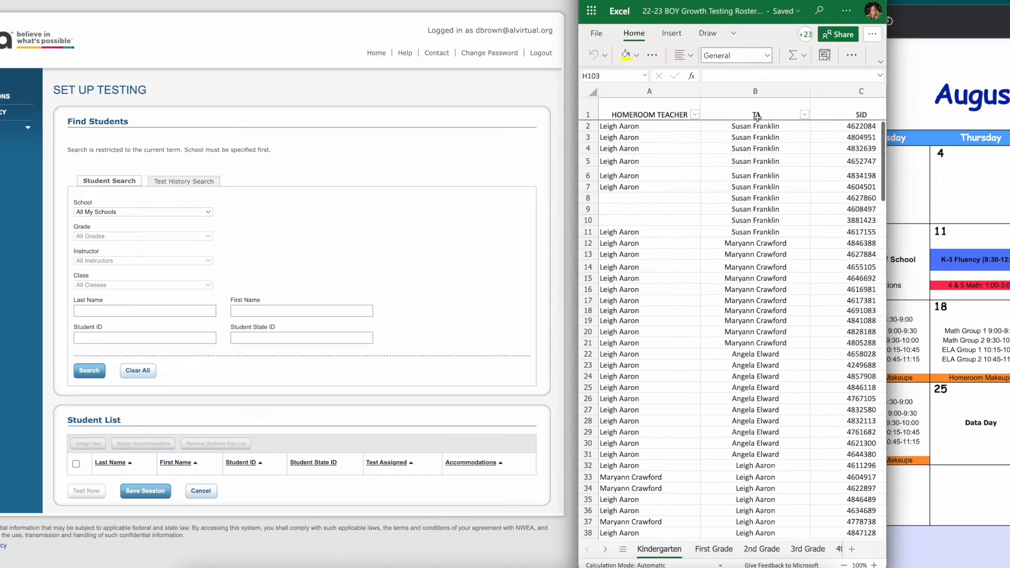
scroll(767, 283, down, 13)
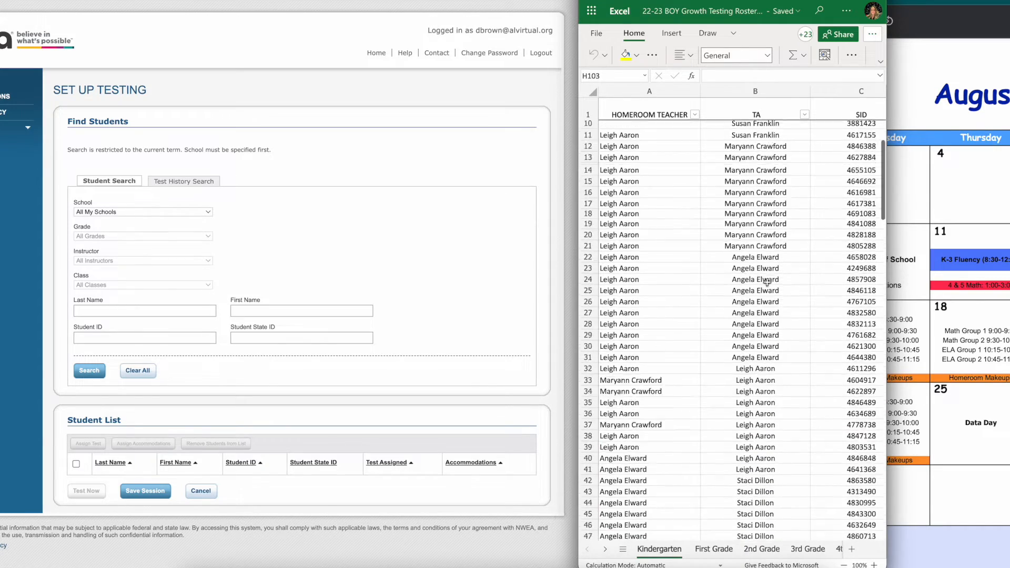
scroll(767, 283, down, 20)
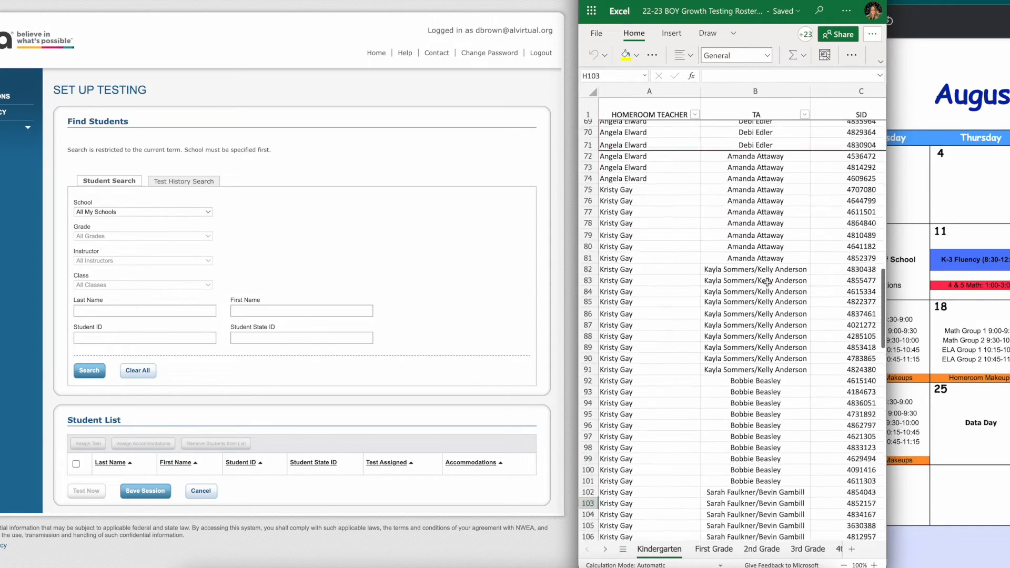
scroll(767, 283, down, 6)
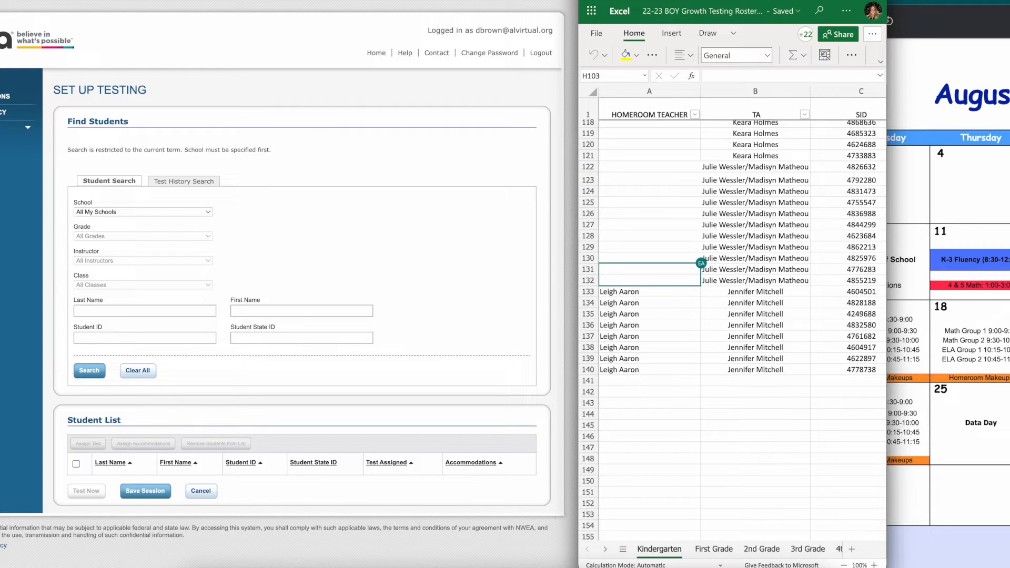
click(713, 548)
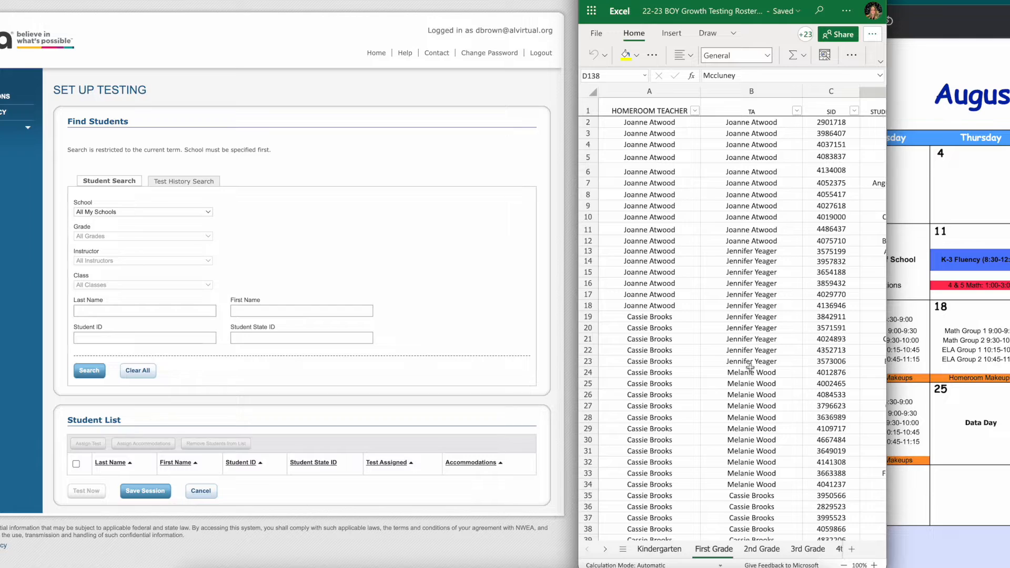
scroll(767, 251, down, 3)
scroll(767, 250, down, 20)
scroll(766, 251, down, 13)
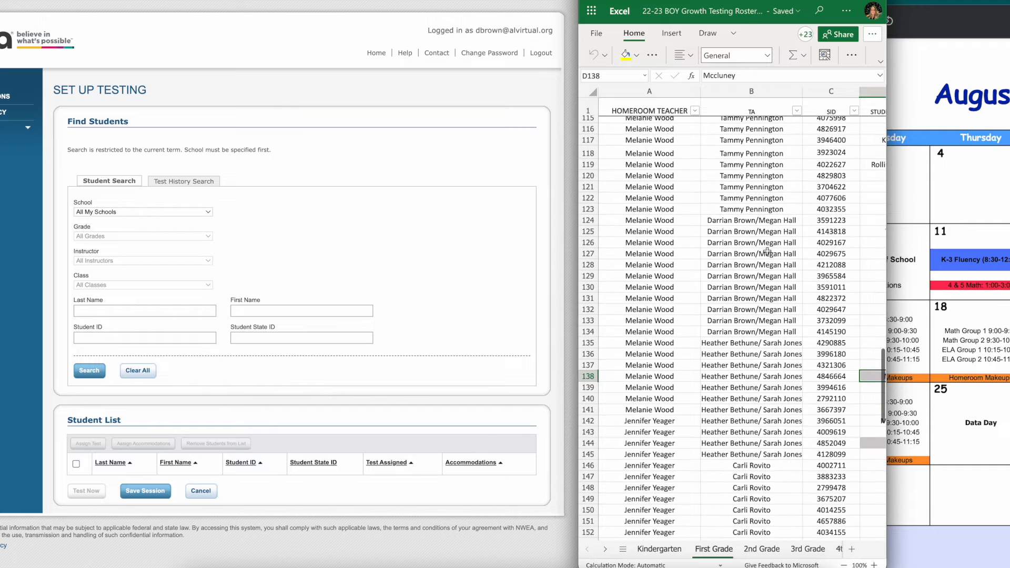
click(711, 232)
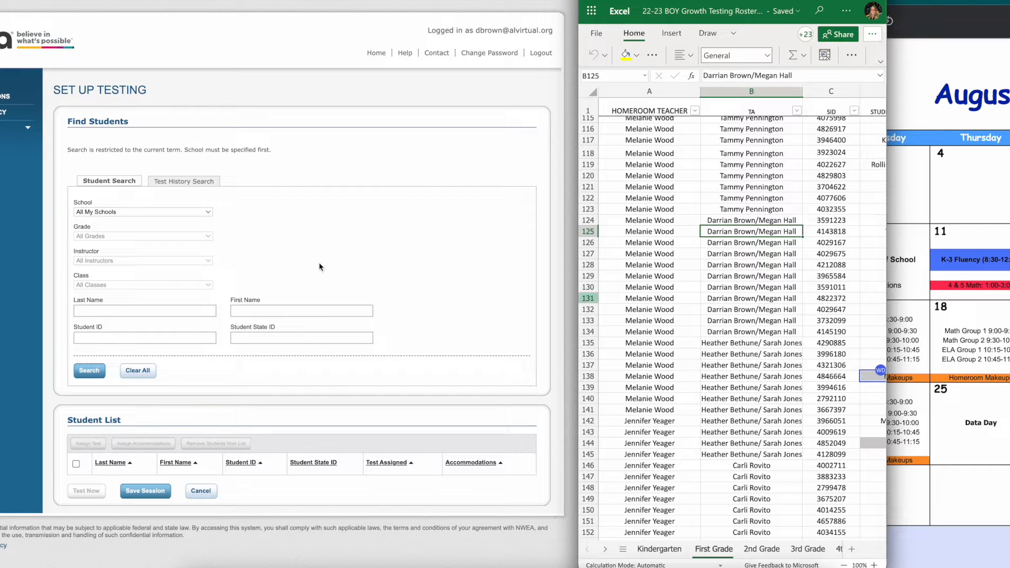
Set the search school to Alabama Virtual Academy at Eufaula City School and the grade to 1
click(140, 212)
click(143, 234)
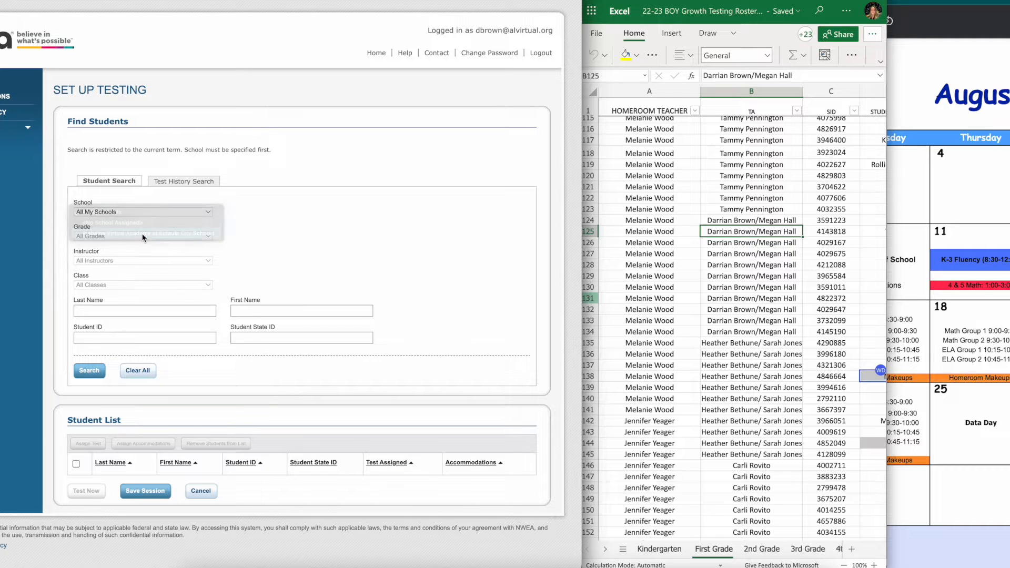
click(134, 236)
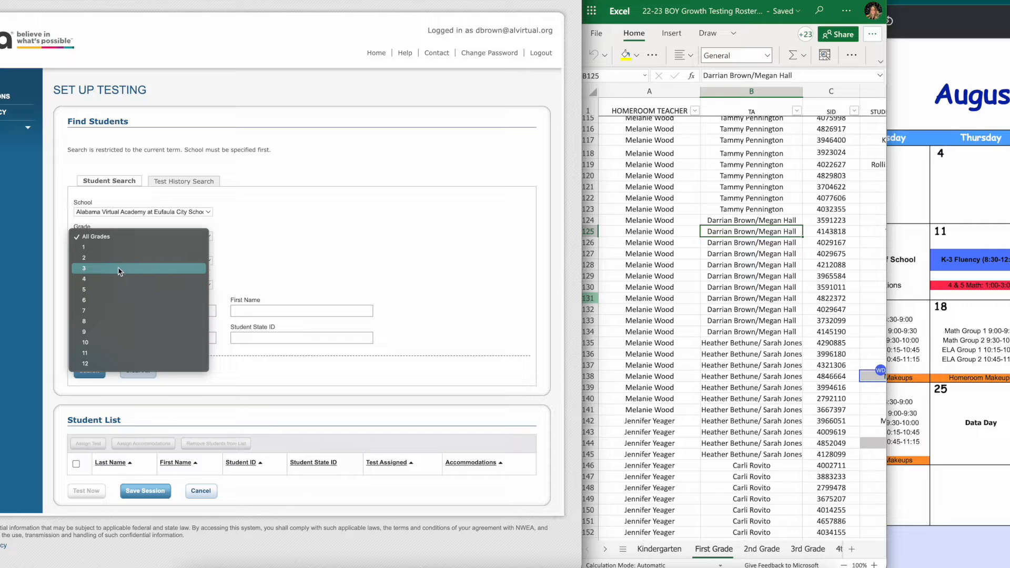
click(116, 247)
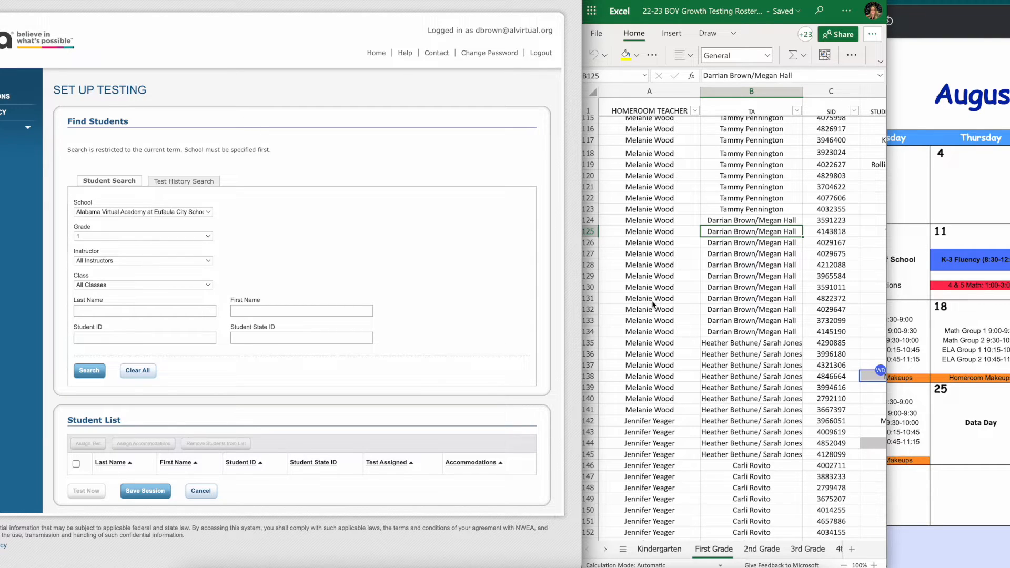
Choose the group's homeroom teacher as the instructor and run the student search
click(128, 261)
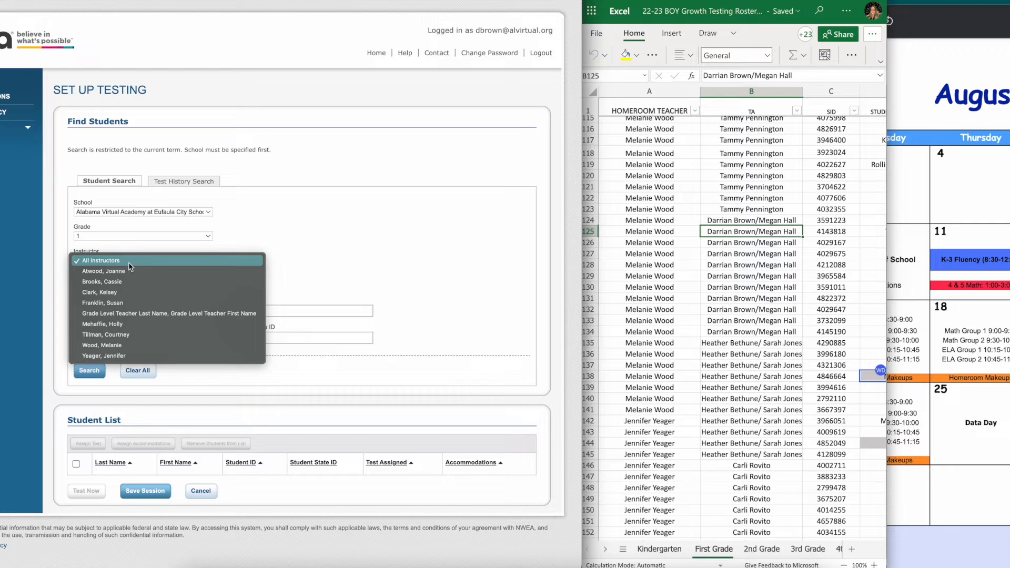
click(123, 345)
click(93, 374)
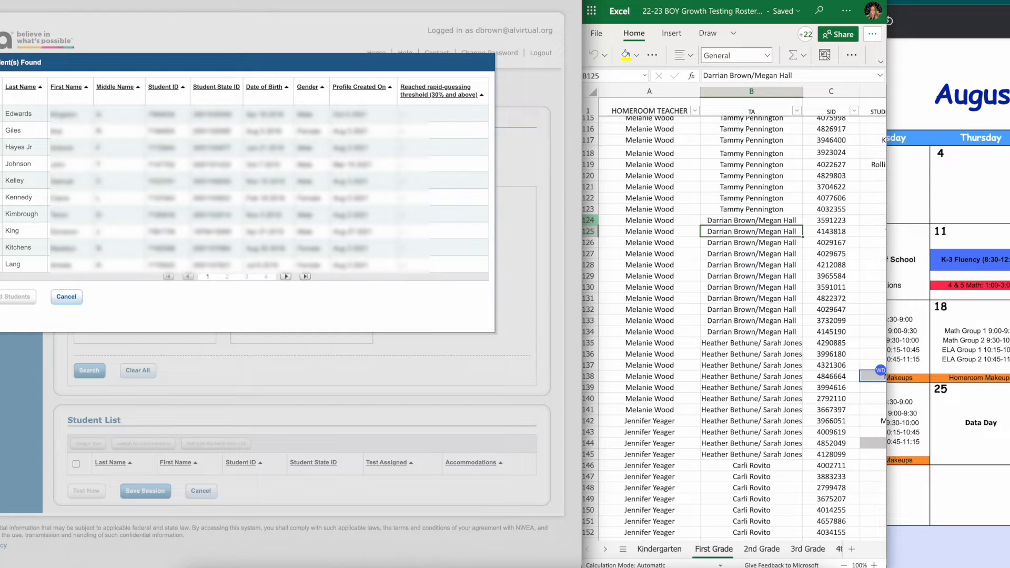
Page through the search results and compare them with the roster's student last names
click(227, 277)
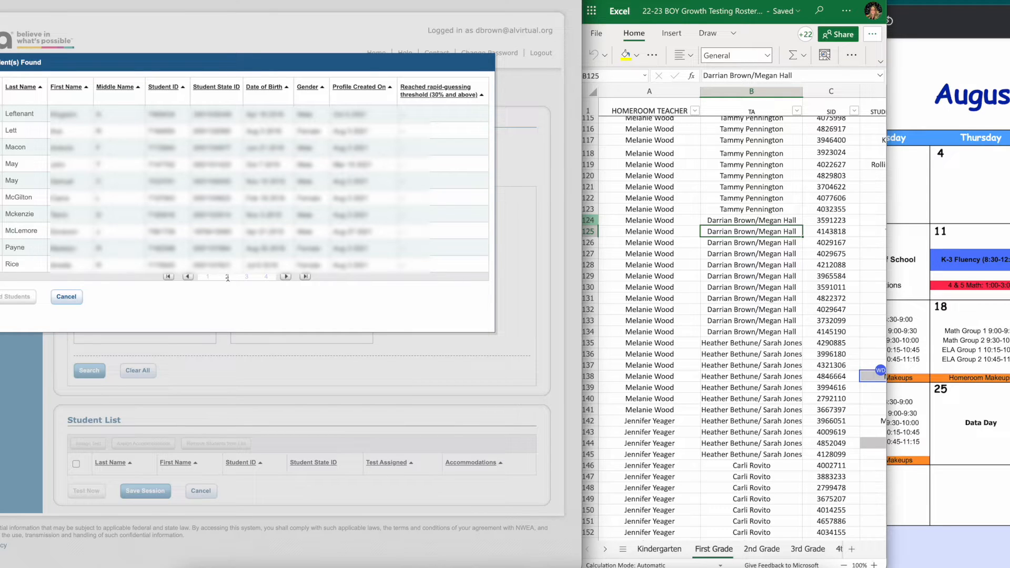
click(246, 278)
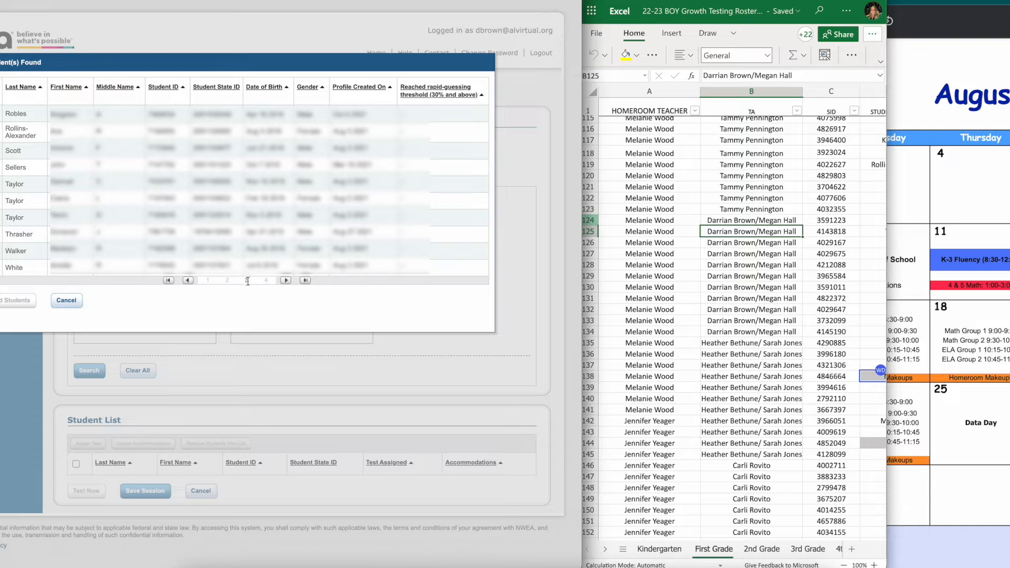
click(266, 280)
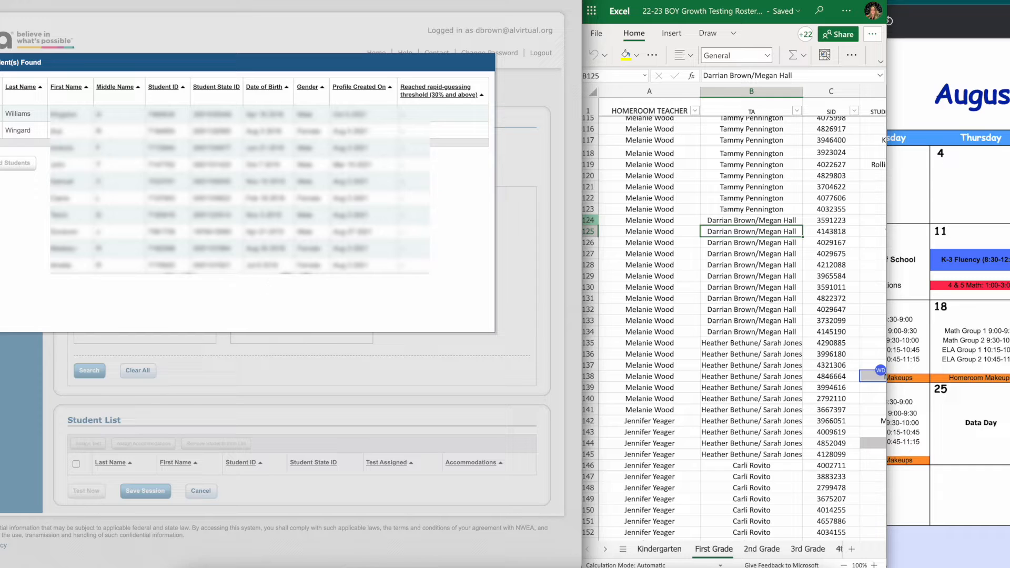
click(208, 143)
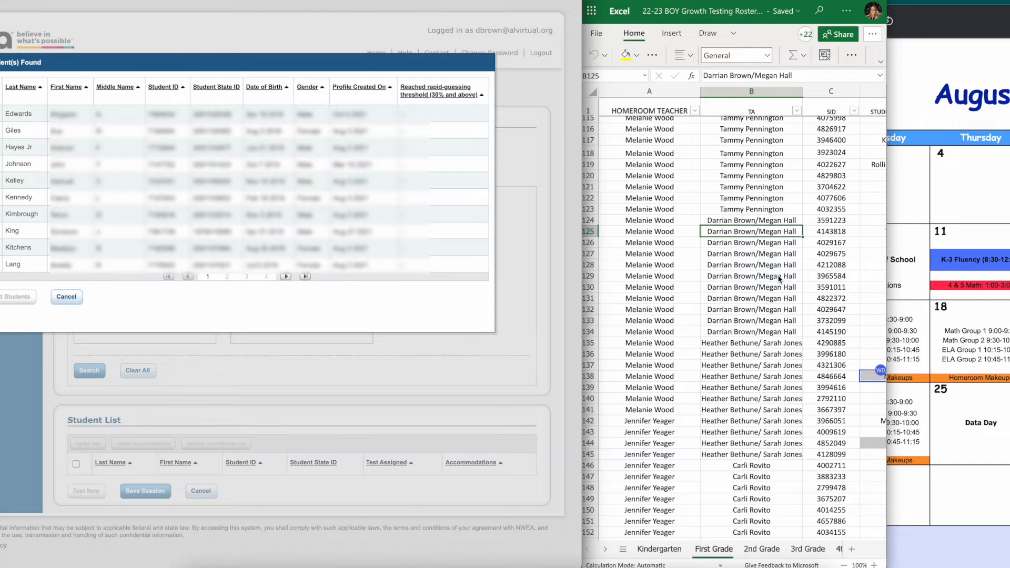
scroll(779, 278, right, 2)
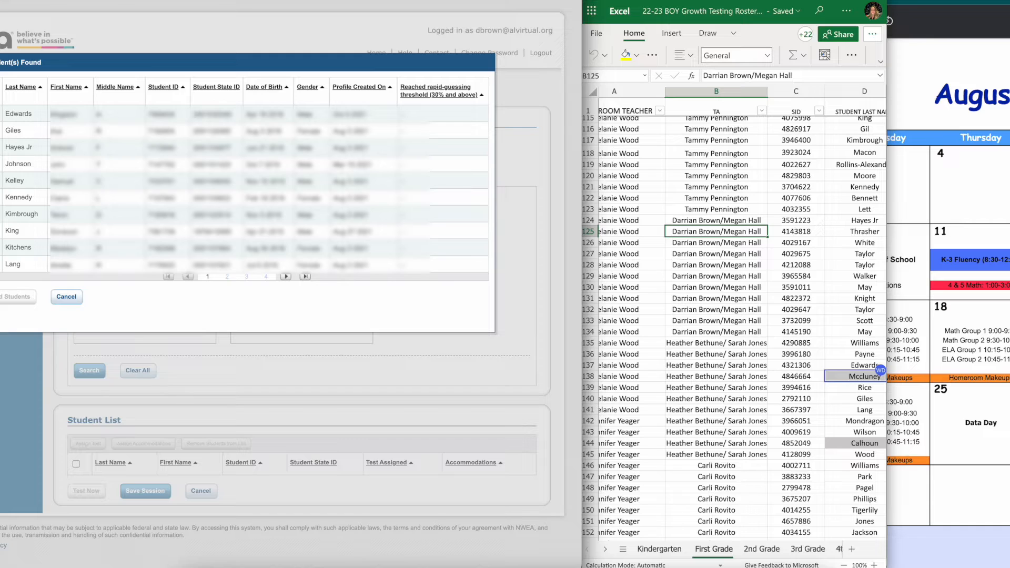
Select the matching roster students across the result pages and add them to the student list
click(246, 277)
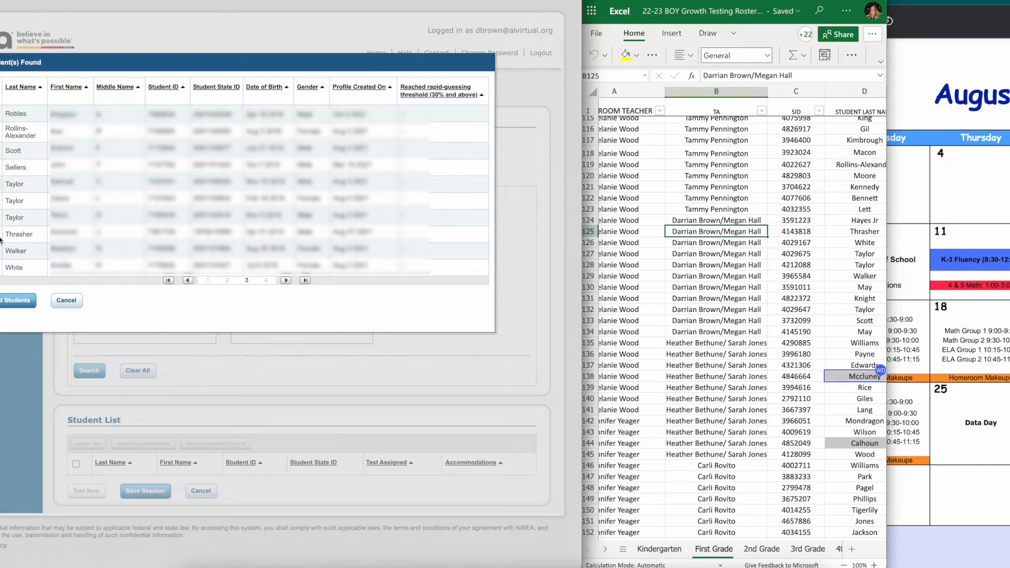
click(267, 281)
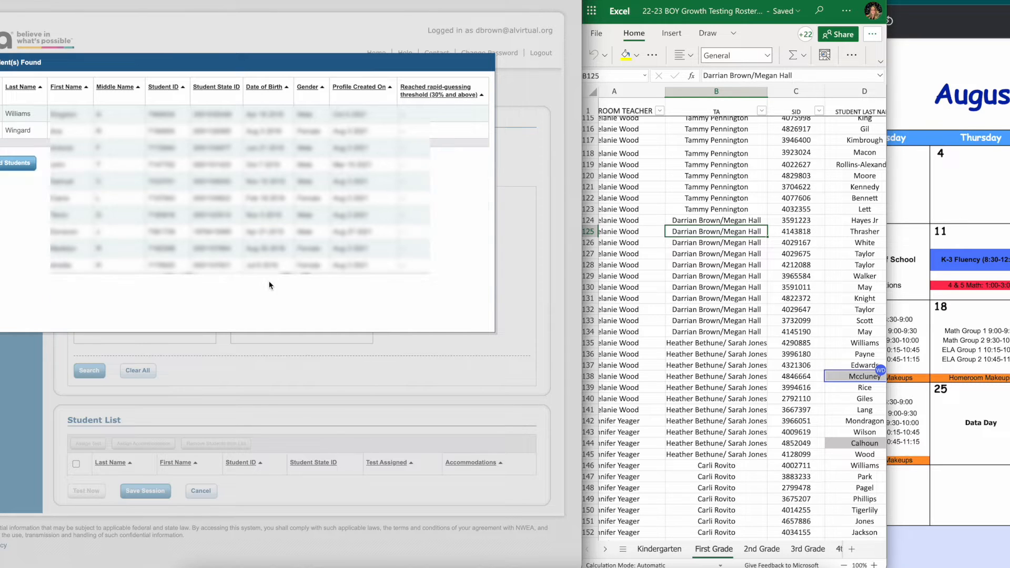
click(246, 143)
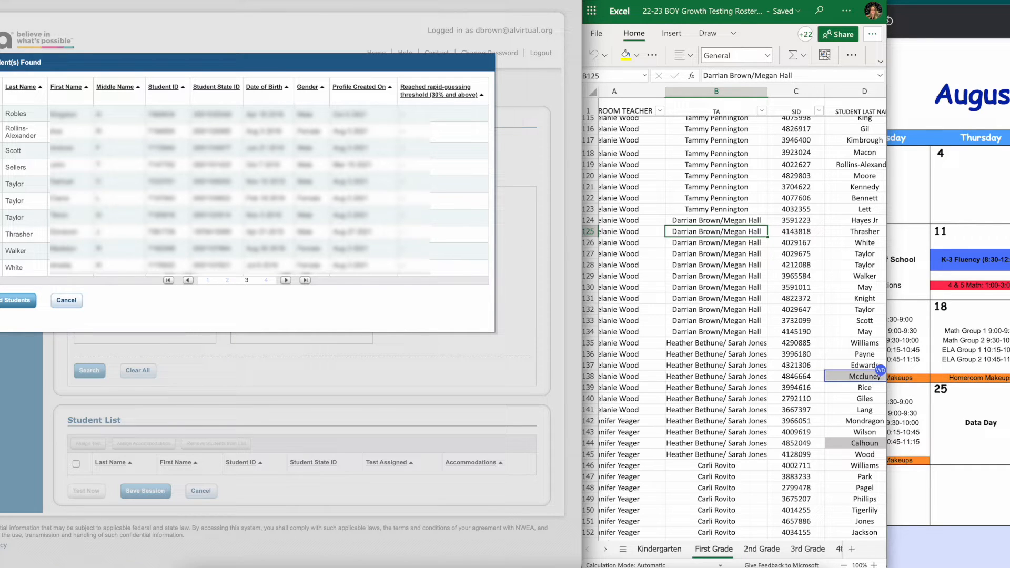
click(227, 280)
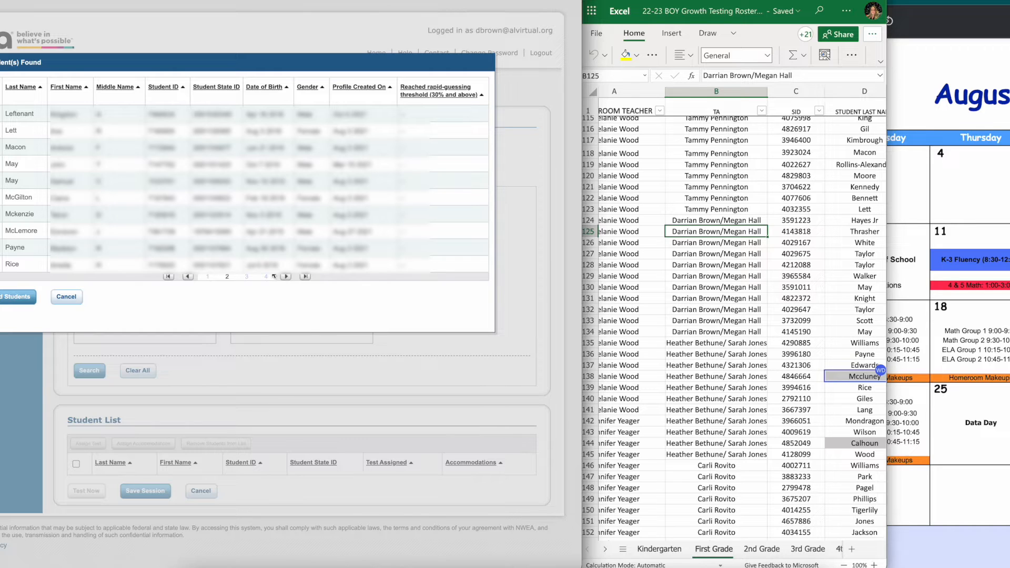
click(210, 279)
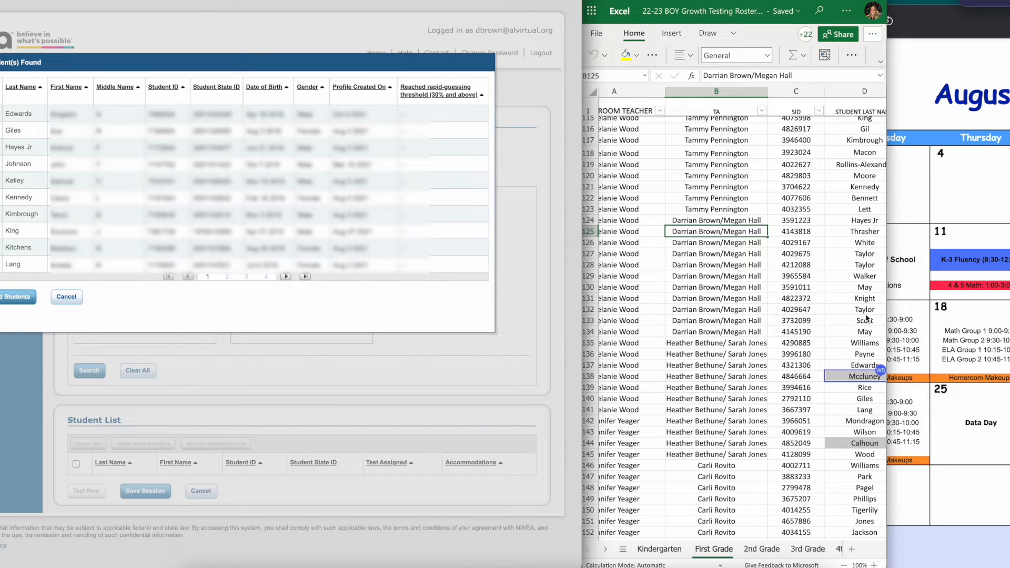
click(247, 277)
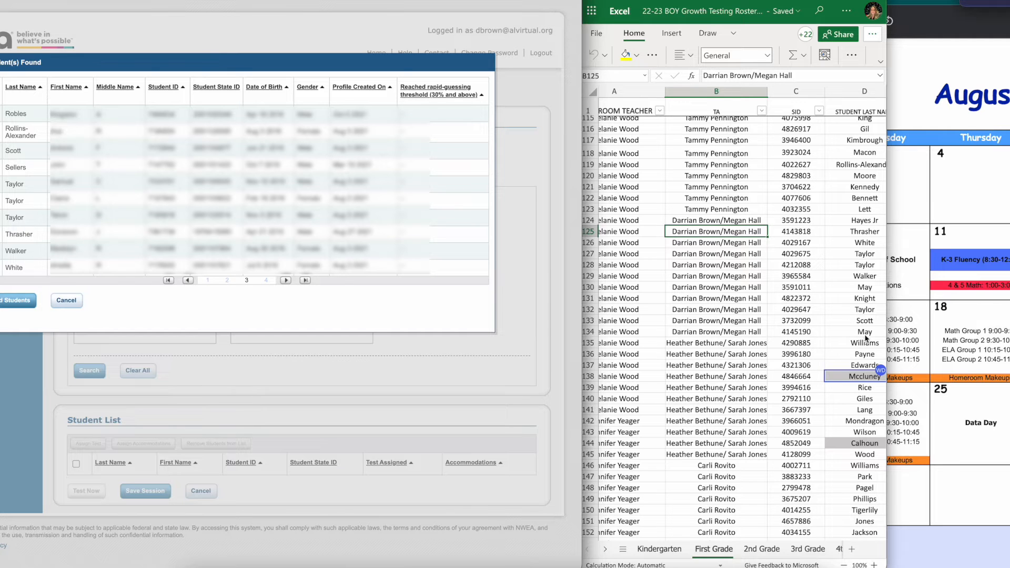
click(31, 305)
scroll(288, 324, down, 3)
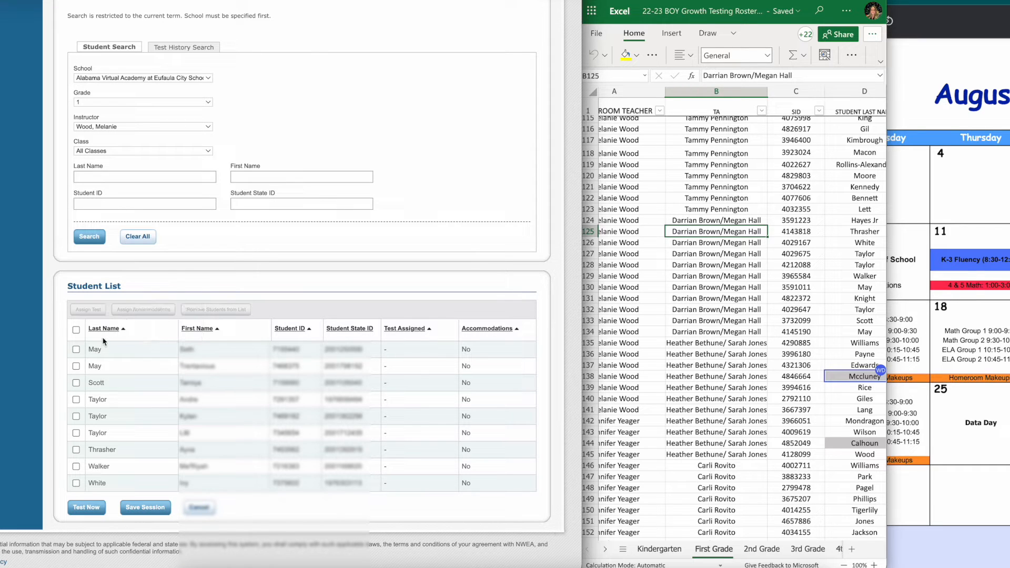
Search again and add the remaining roster student from the first results page to the student list
click(701, 322)
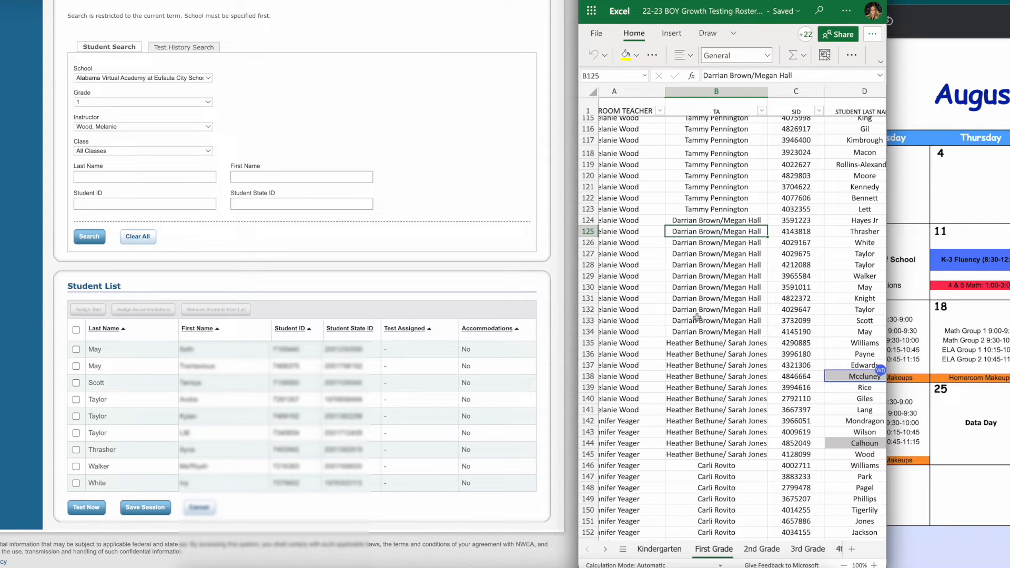
click(588, 220)
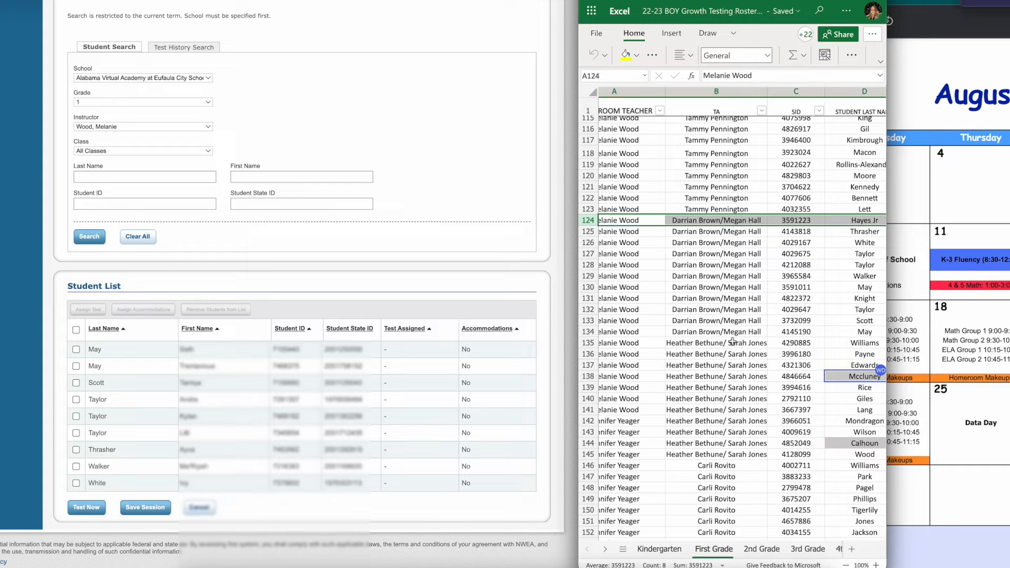
click(304, 255)
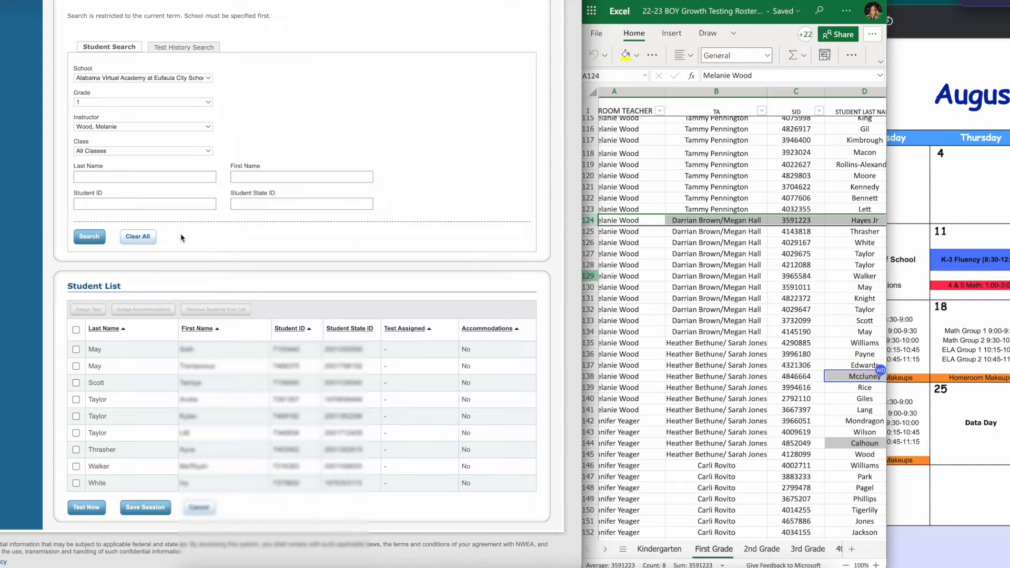
scroll(158, 252, up, 1)
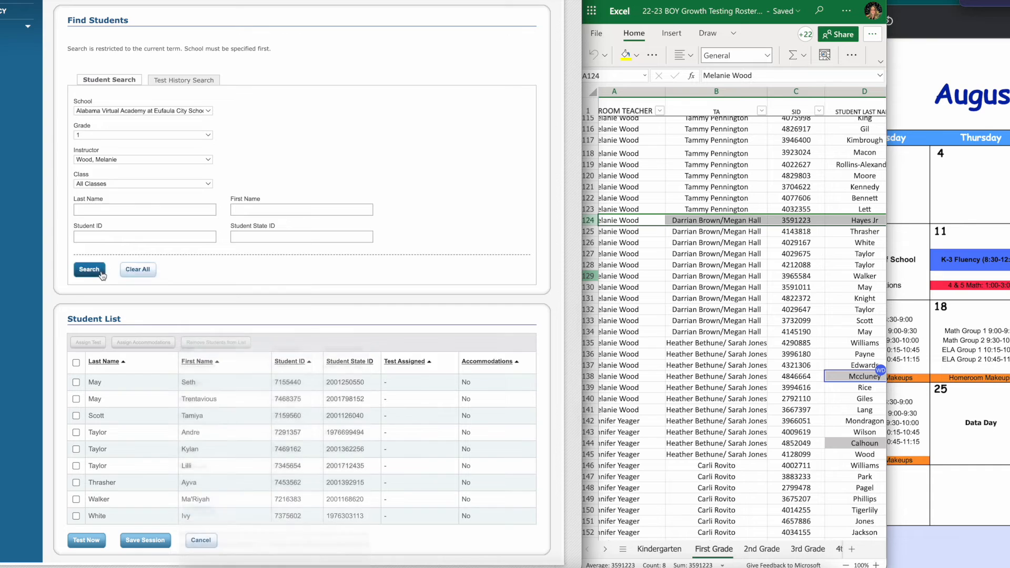
click(89, 269)
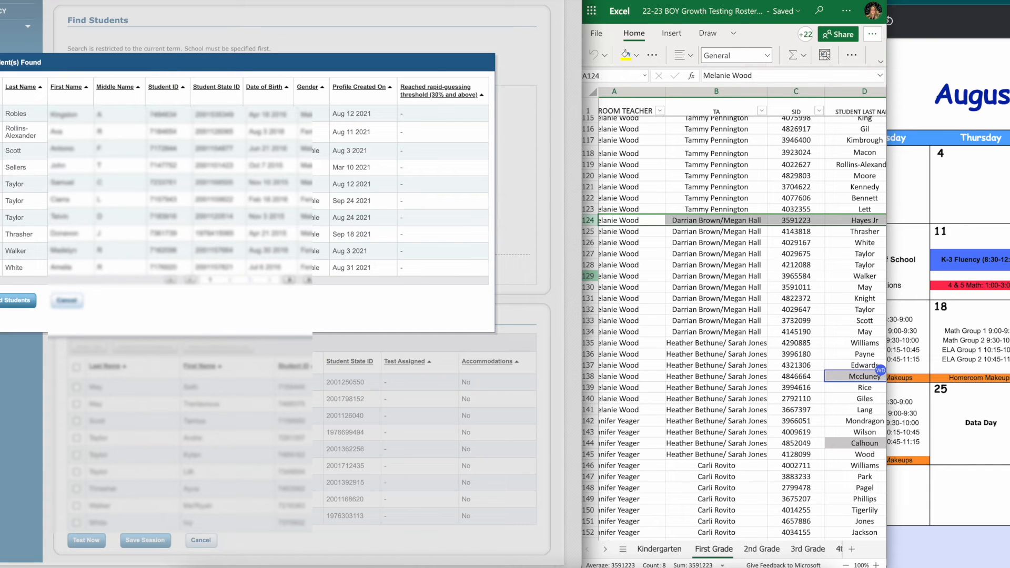
click(230, 280)
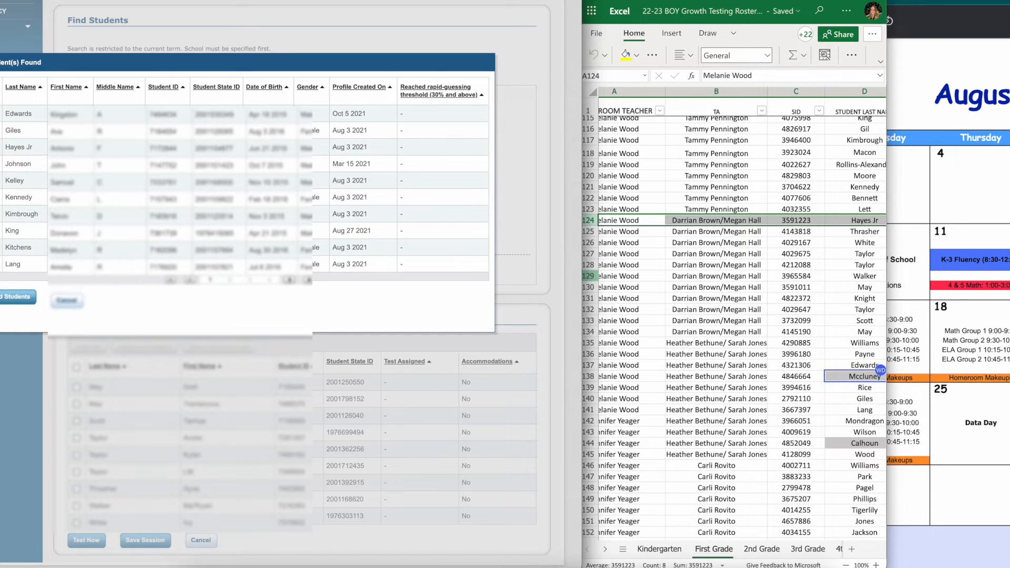
click(1, 90)
click(21, 298)
scroll(51, 305, down, 1)
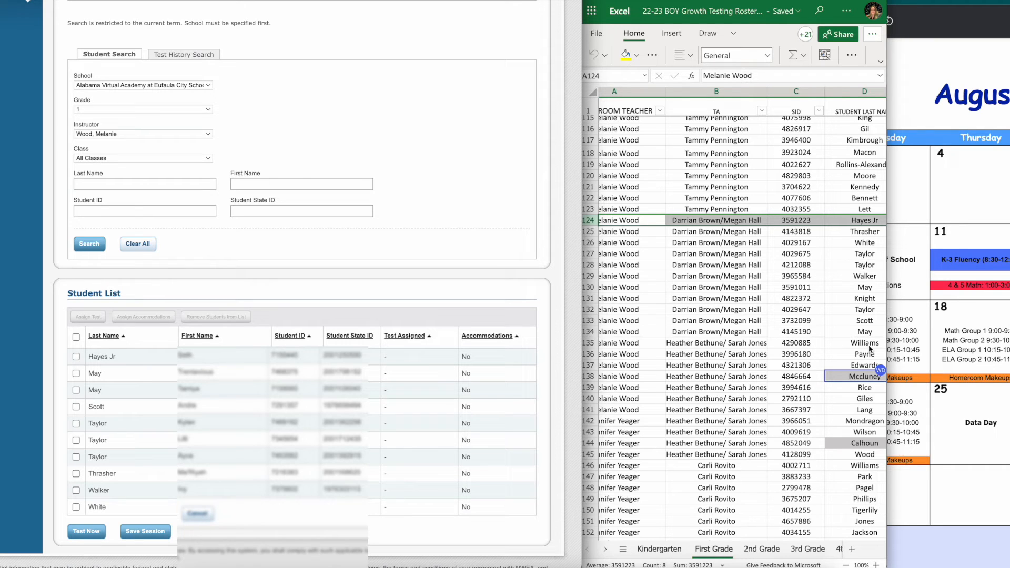
Search again, page through the results, and add the remaining matching roster student from the final results page to the student list
click(97, 247)
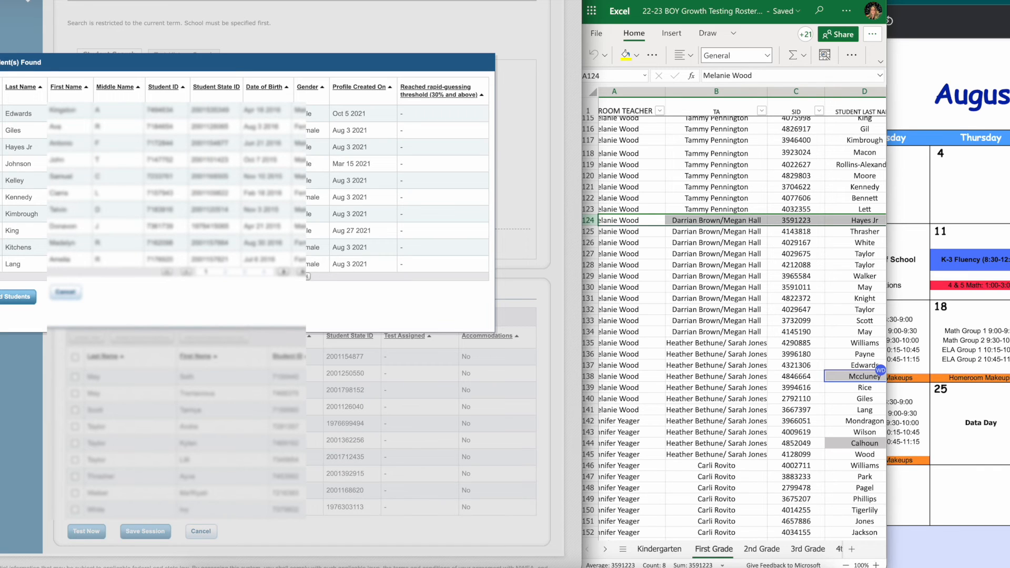
click(0, 87)
click(306, 276)
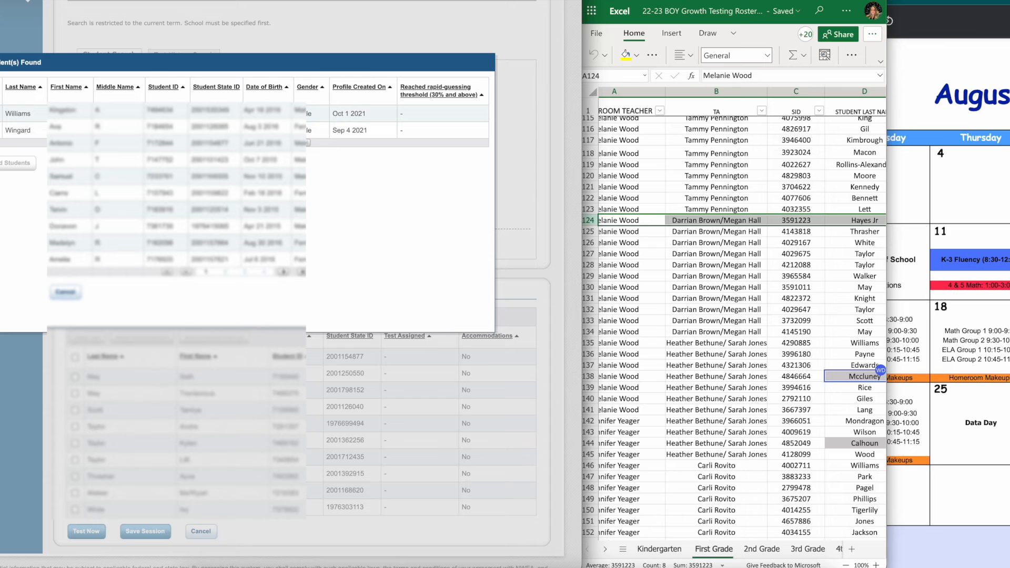
click(189, 143)
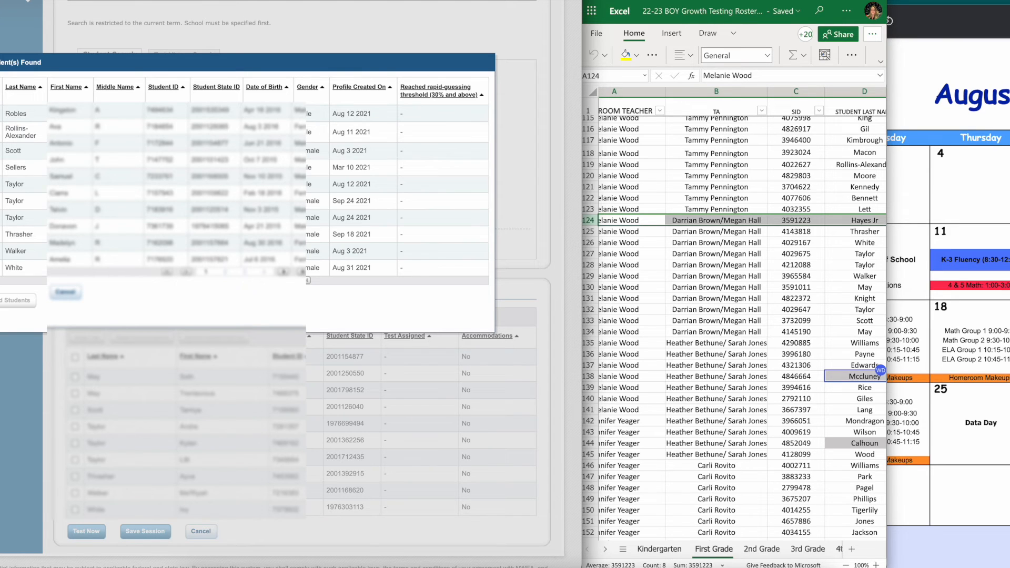
click(307, 276)
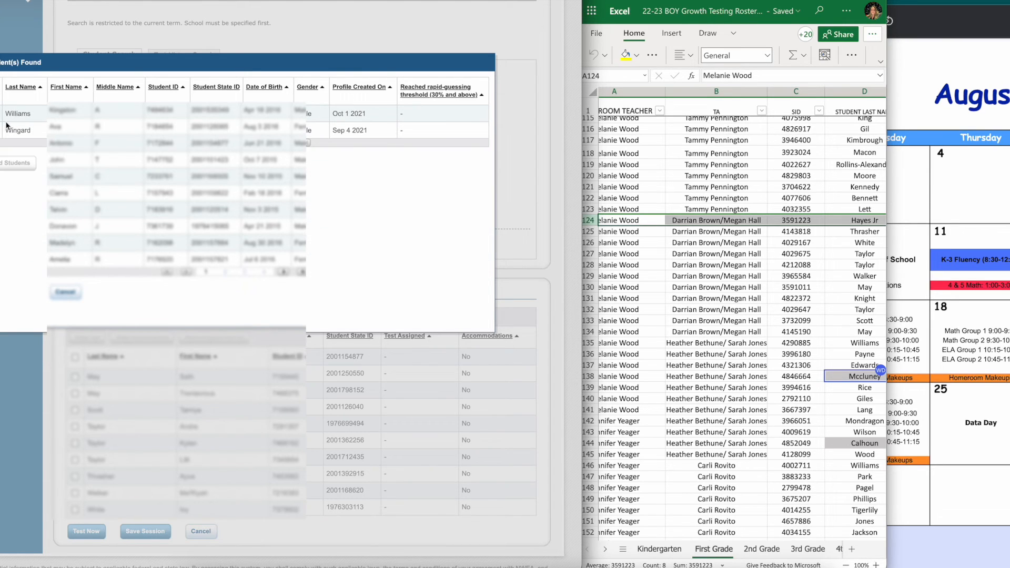
click(18, 163)
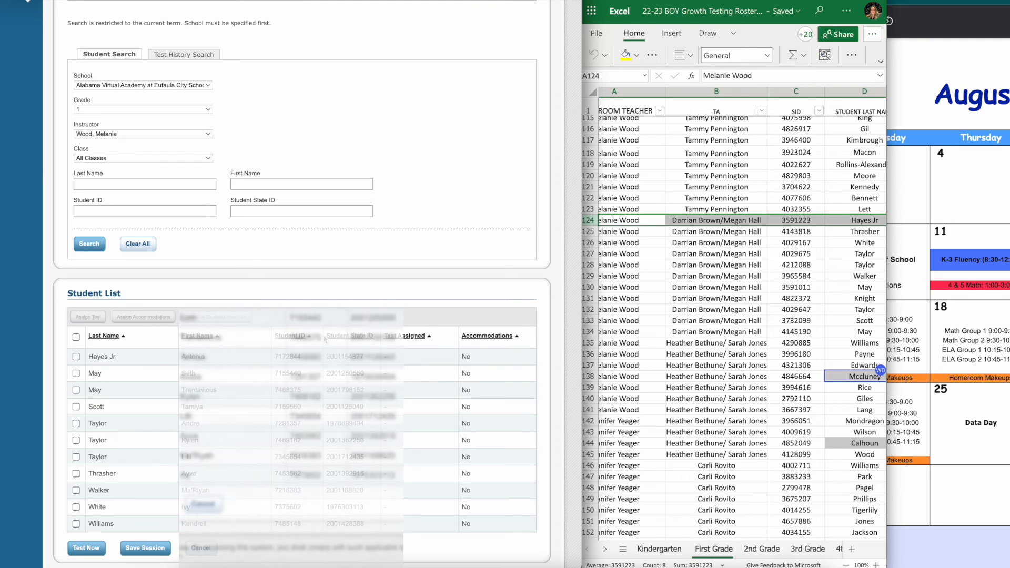
Save the testing session with the name brown.1.math.8.12 and exit
scroll(397, 275, down, 1)
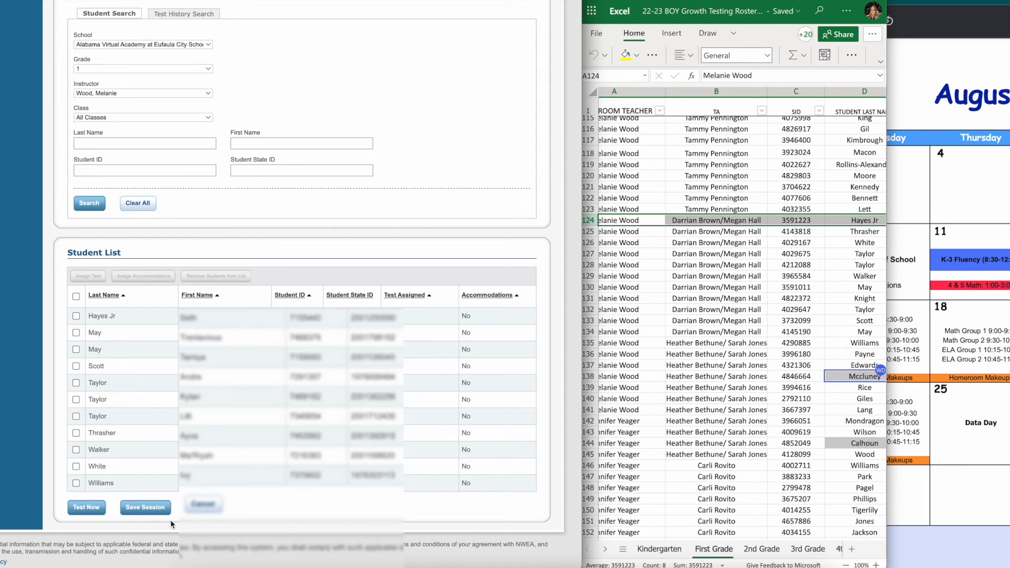
click(153, 514)
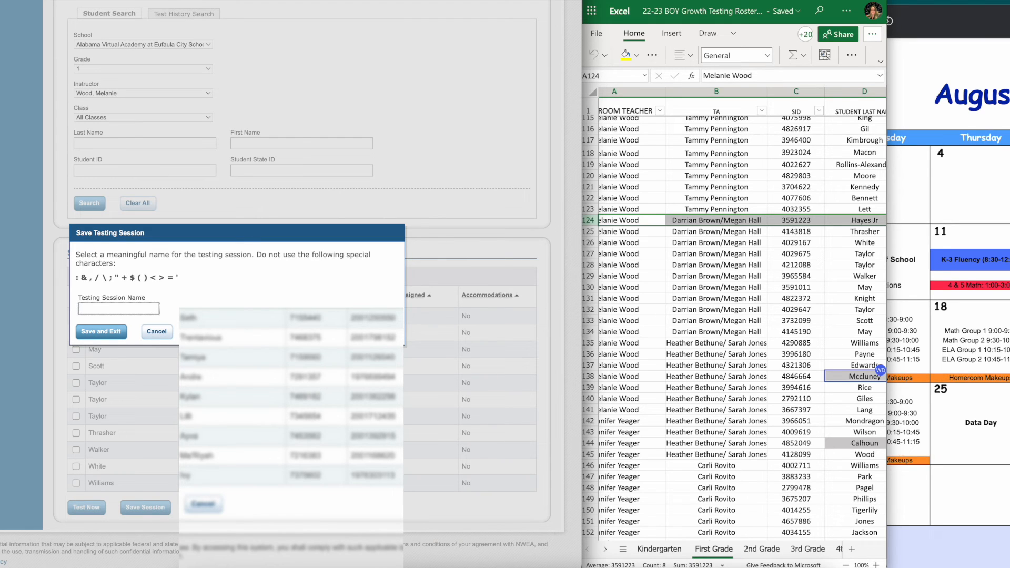
text(brown)
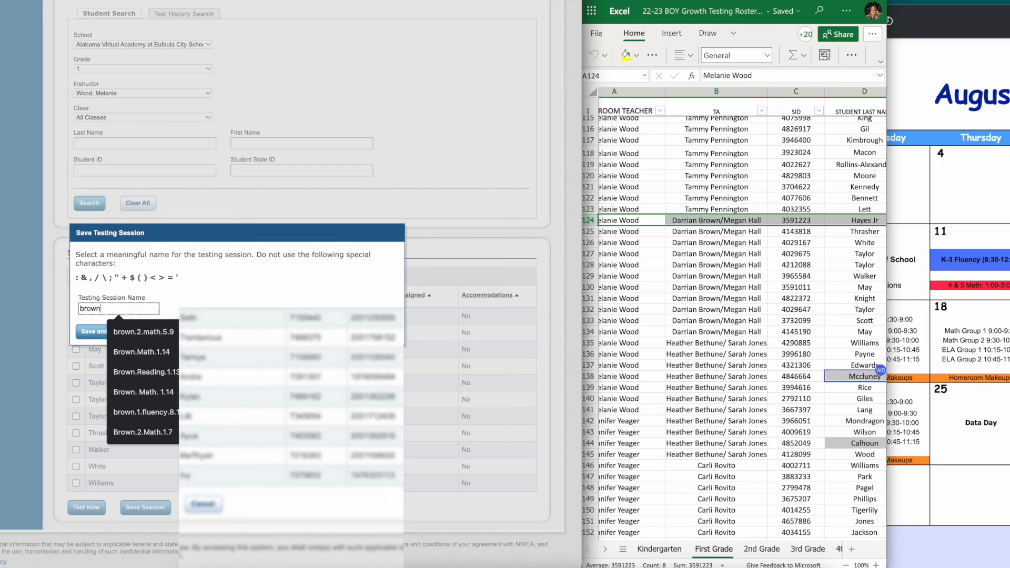
text(.1.)
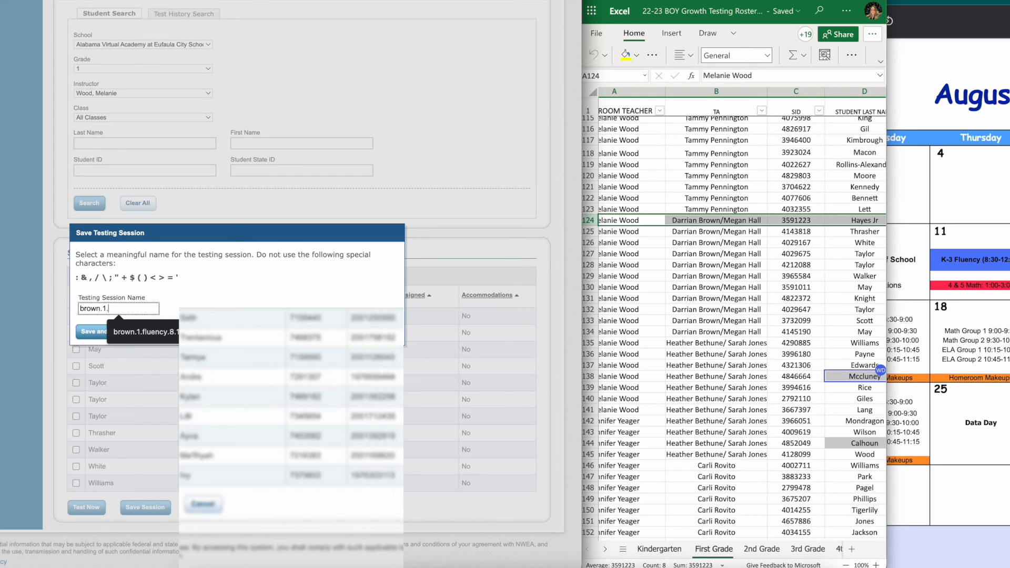
text(math)
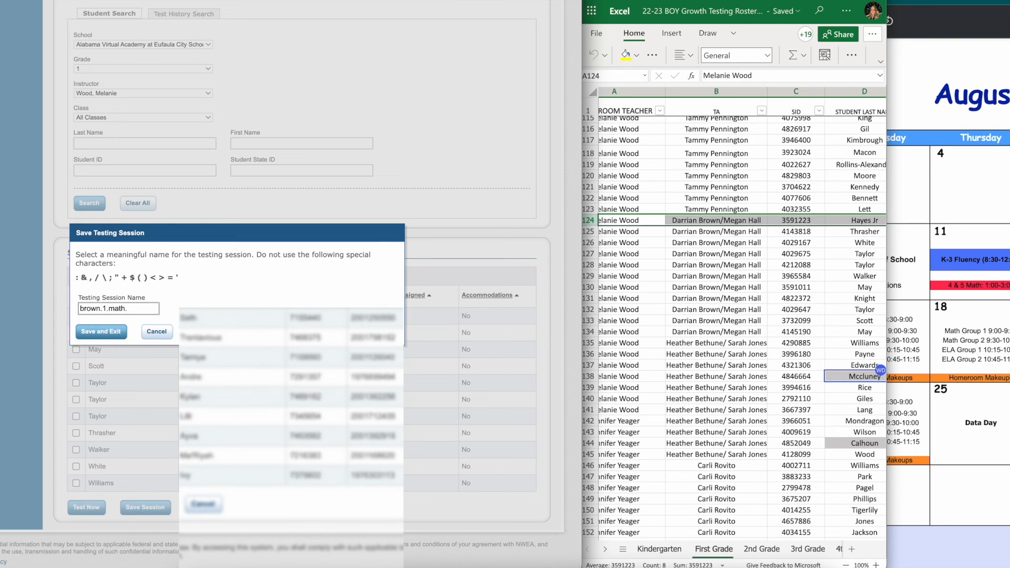
text(.8.12)
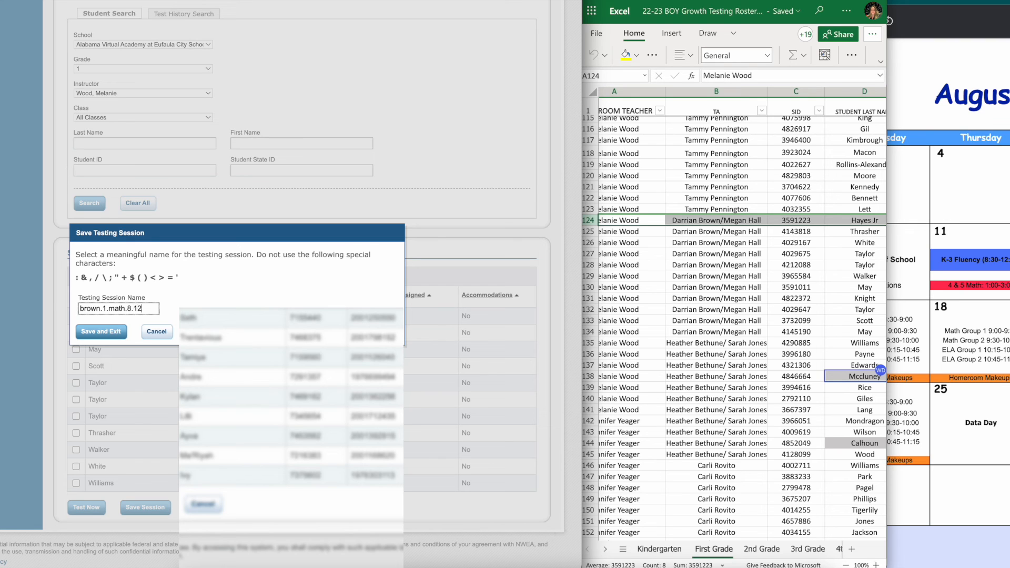
click(101, 331)
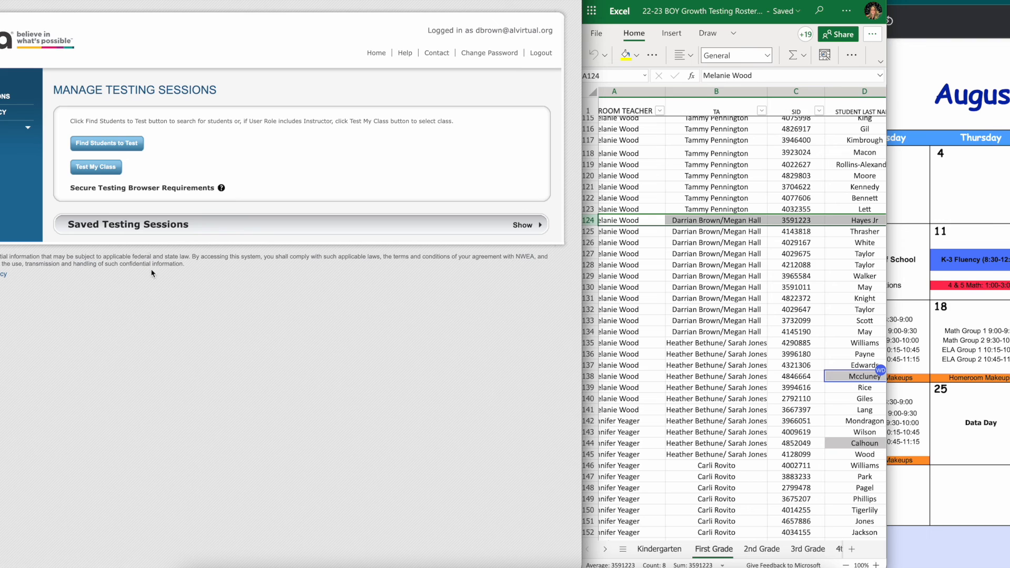
Expand the saved testing sessions and select the brown.1.math.8.12 session
click(130, 227)
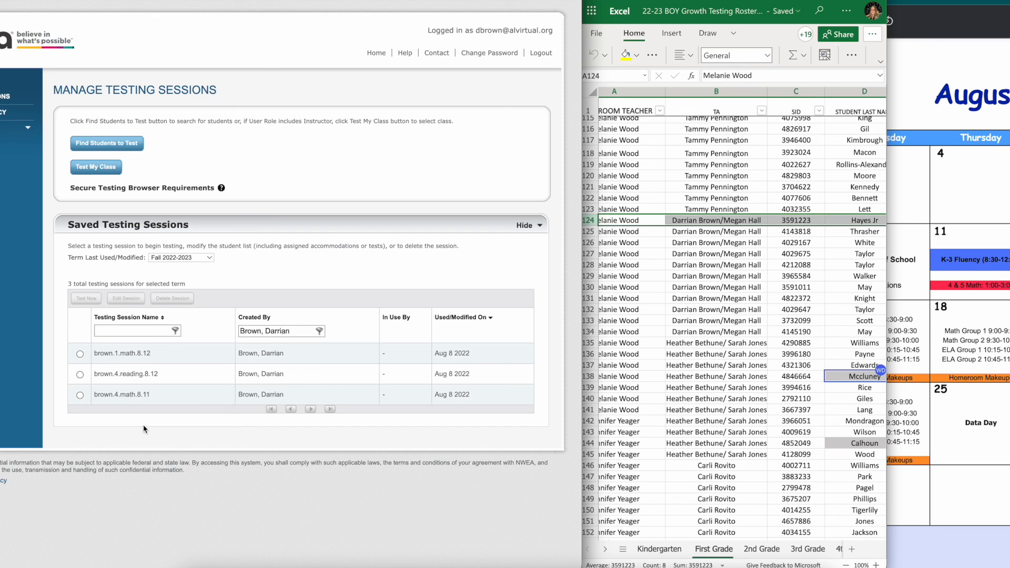
click(80, 354)
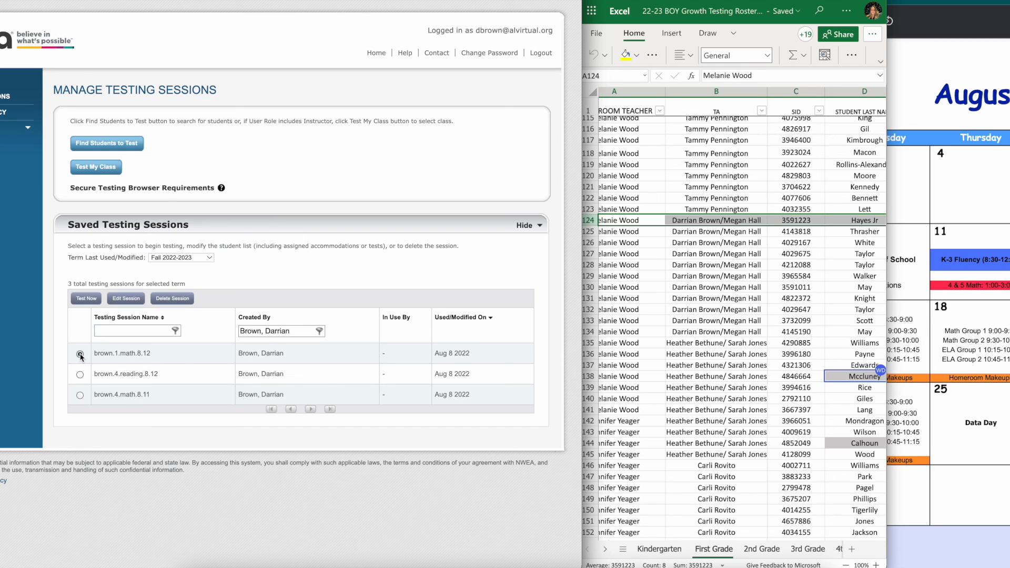